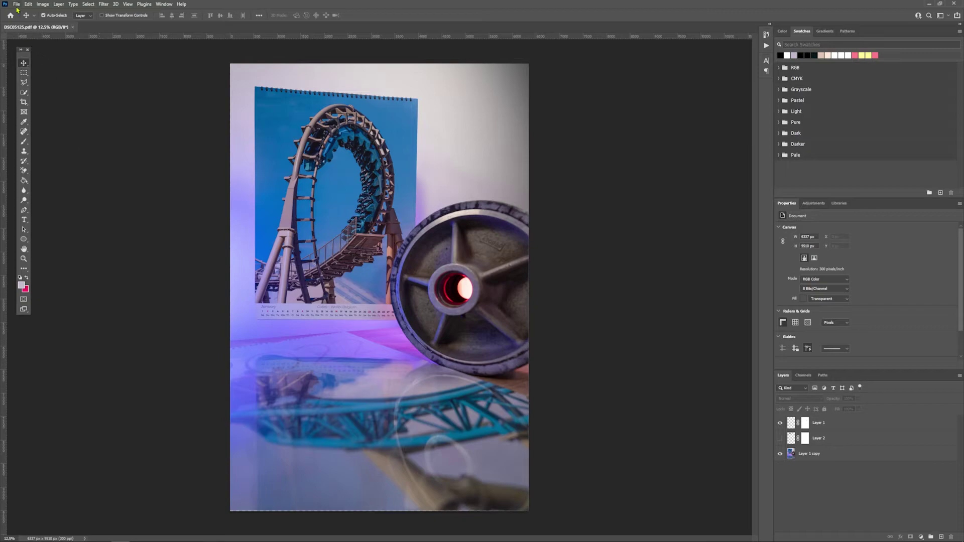
Step: Export ig-april.jpg as Good-quality JPGs at 1x, 0.5x and 0.75x sizes
mouse_move(34, 123)
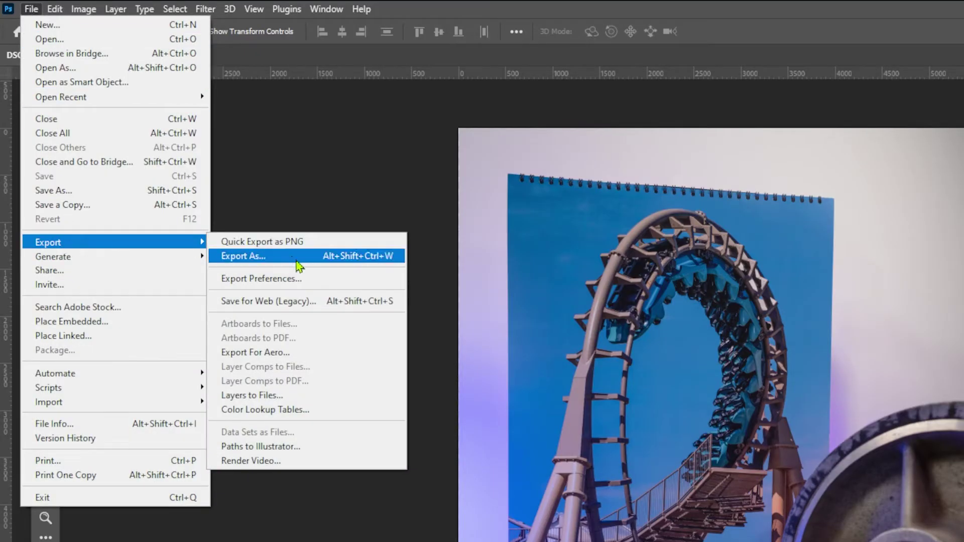
click(297, 258)
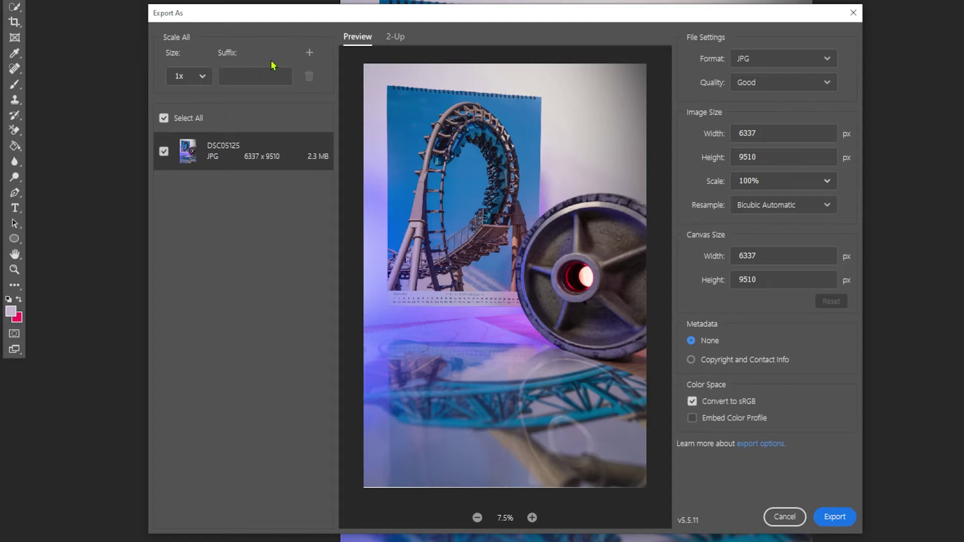
click(308, 54)
click(308, 54)
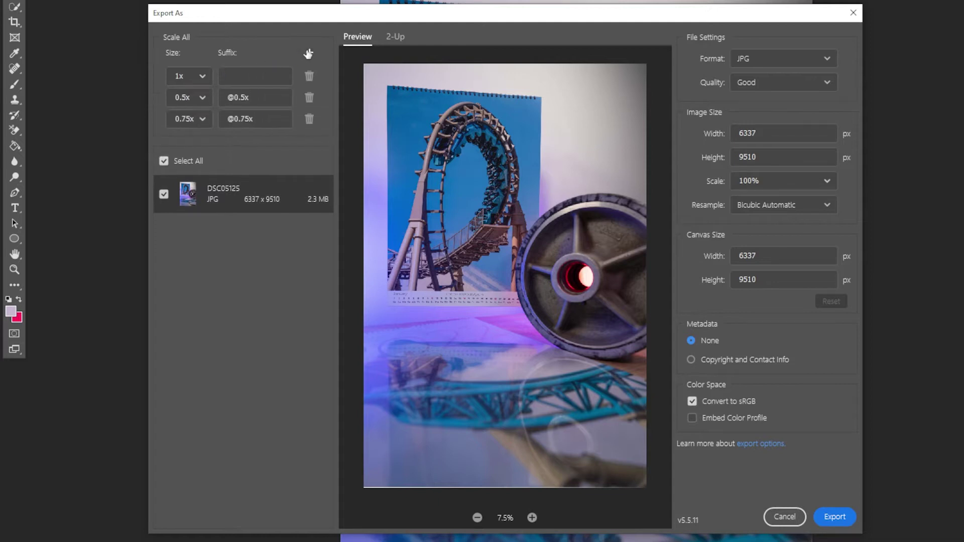
click(822, 523)
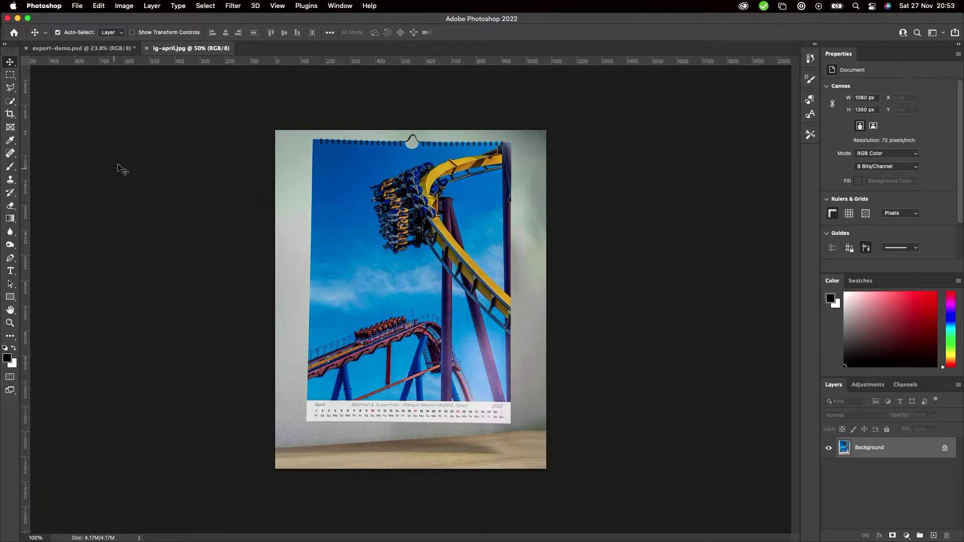
Step: Resize the April calendar photo to 50 percent width in Image Size, giving 540 × 675 px
click(123, 6)
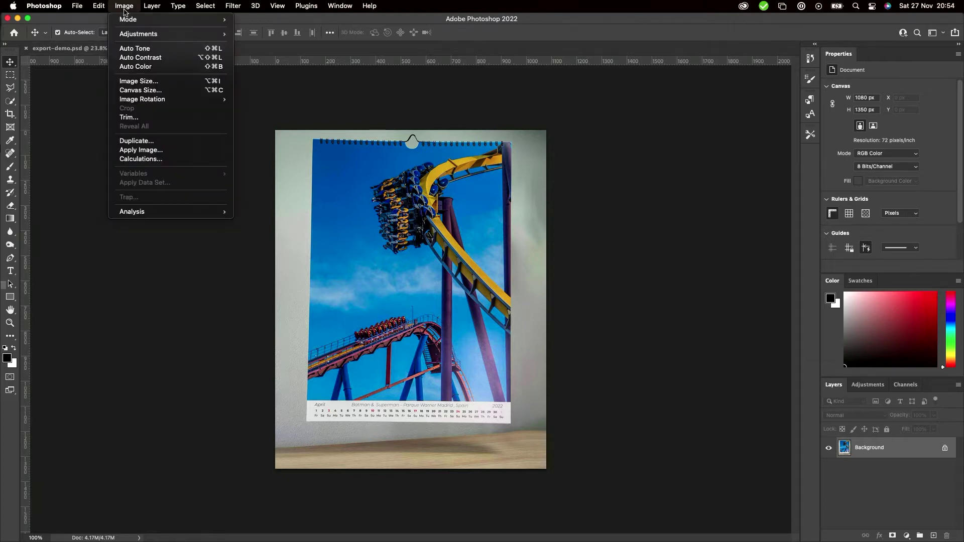
click(133, 80)
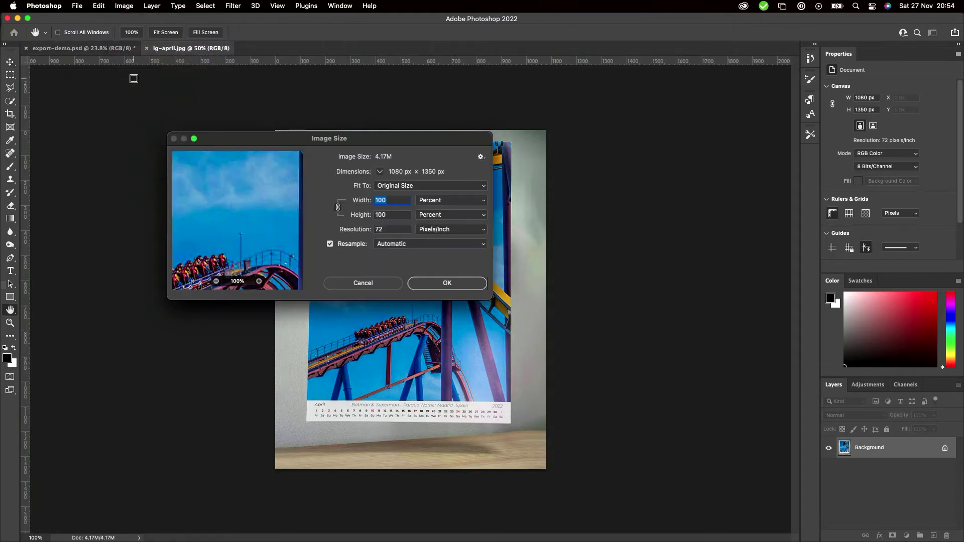
click(435, 202)
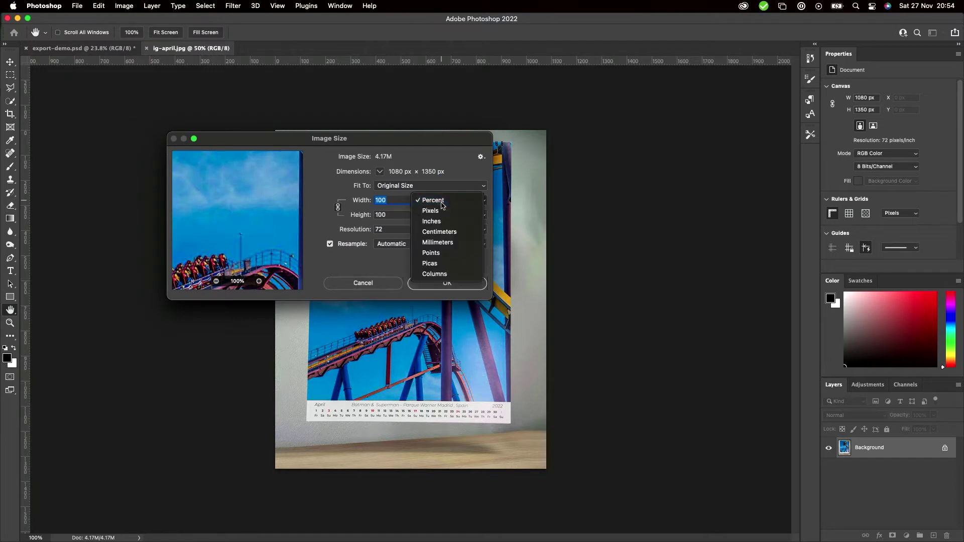
click(442, 205)
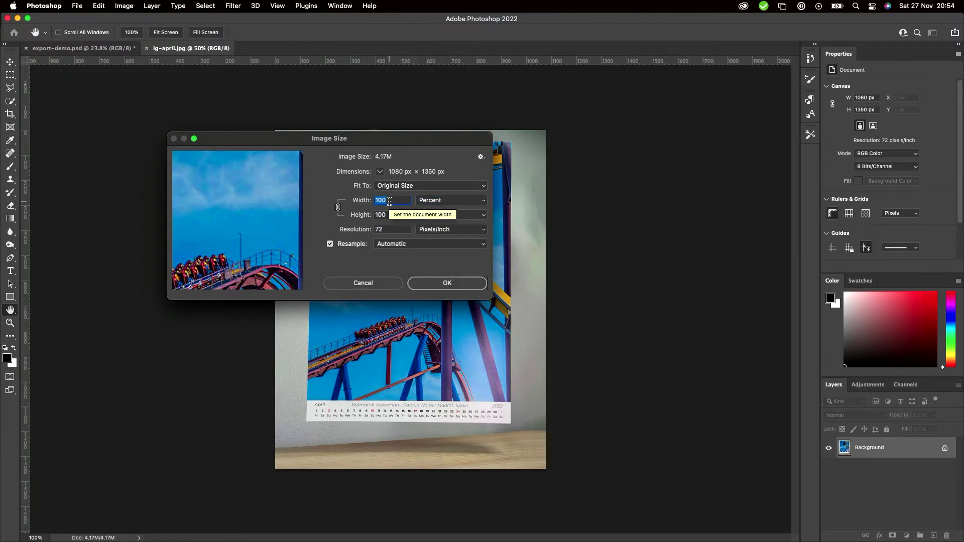
text(50)
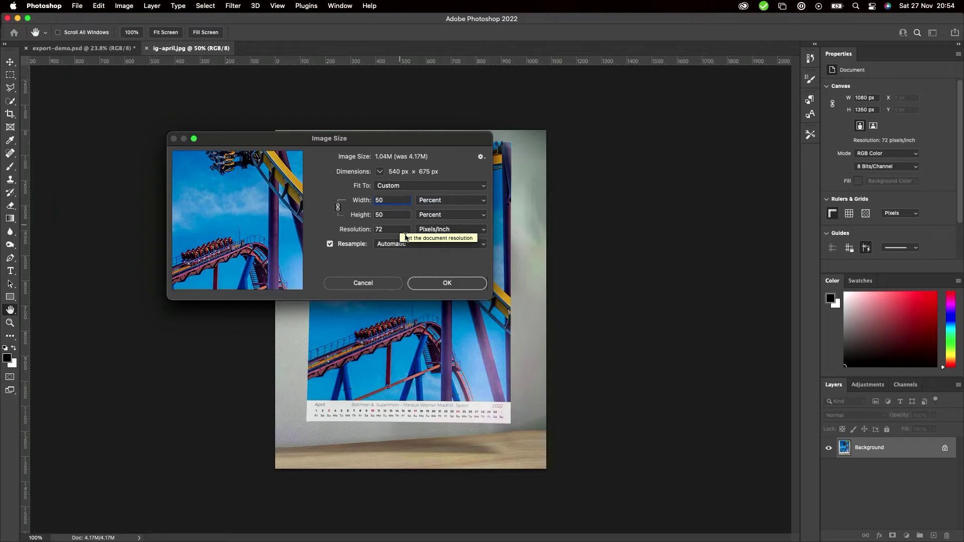
click(444, 283)
key(v)
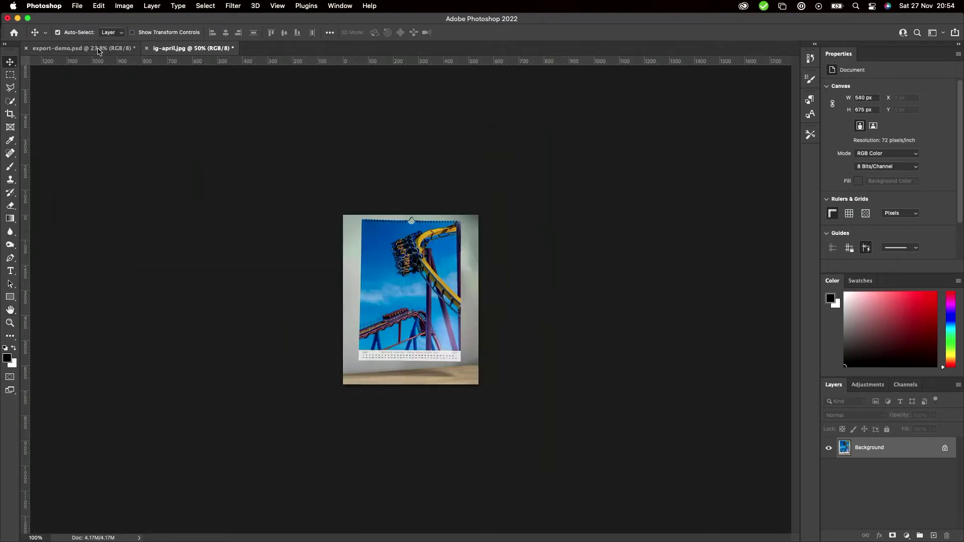
click(77, 5)
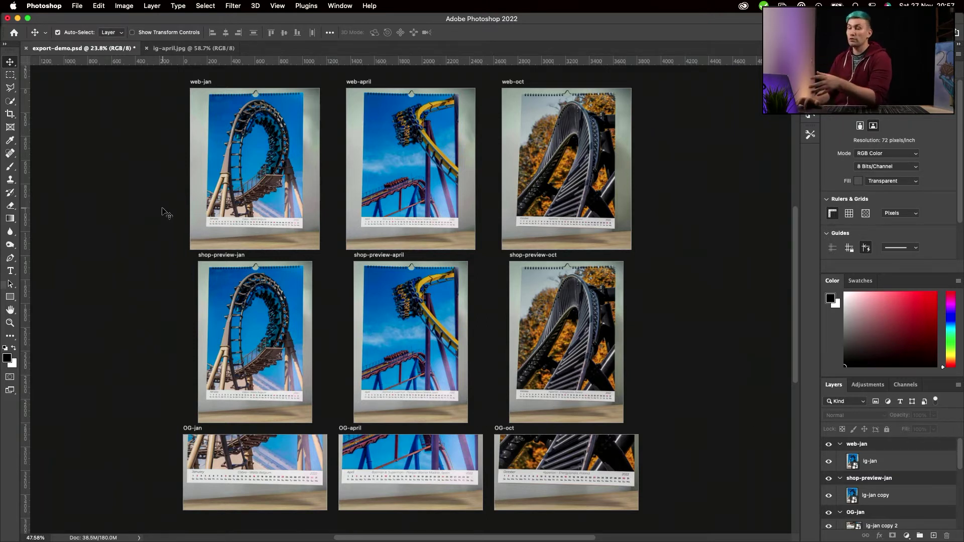
Step: Create a new document with Artboards enabled
click(78, 7)
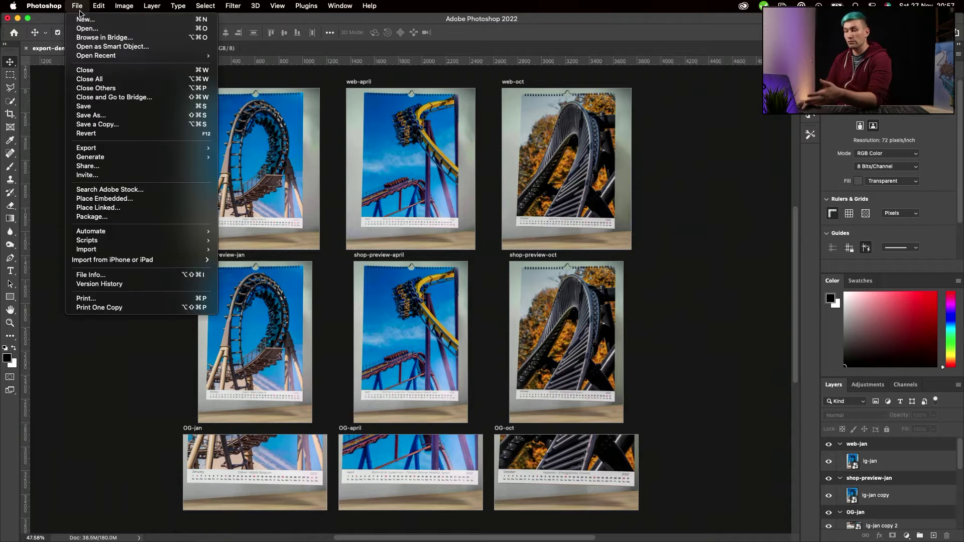
click(84, 19)
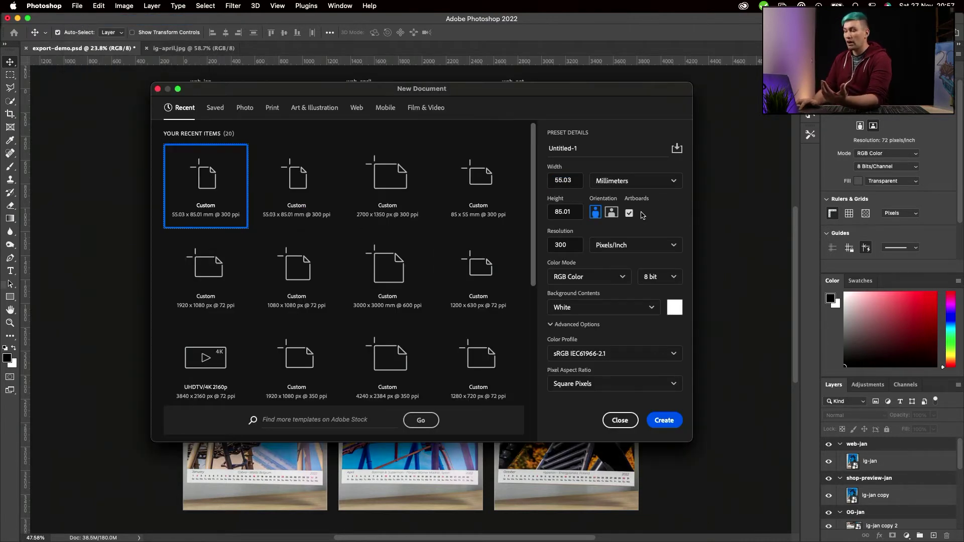
click(666, 421)
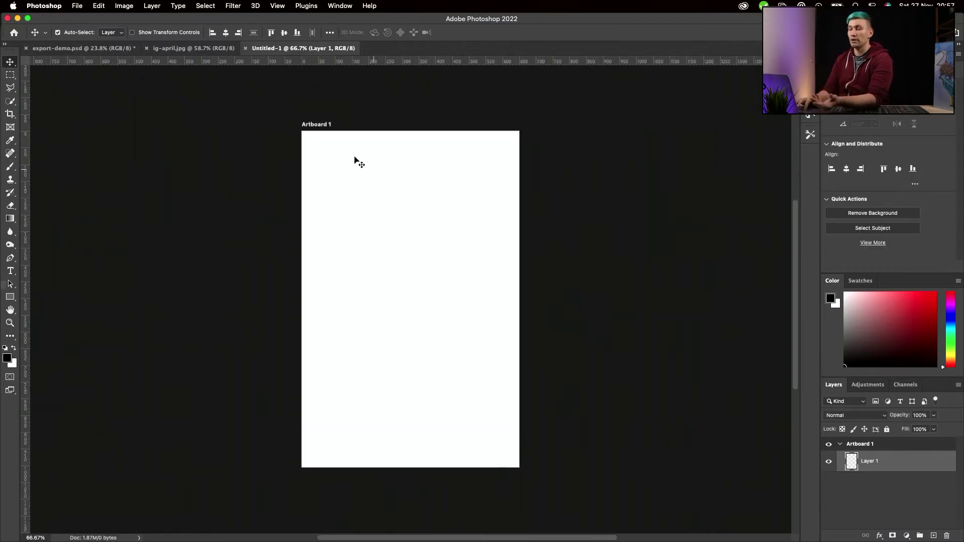
Step: Add two more artboards to the right with the Artboard tool, making three
key(shift+v)
click(543, 300)
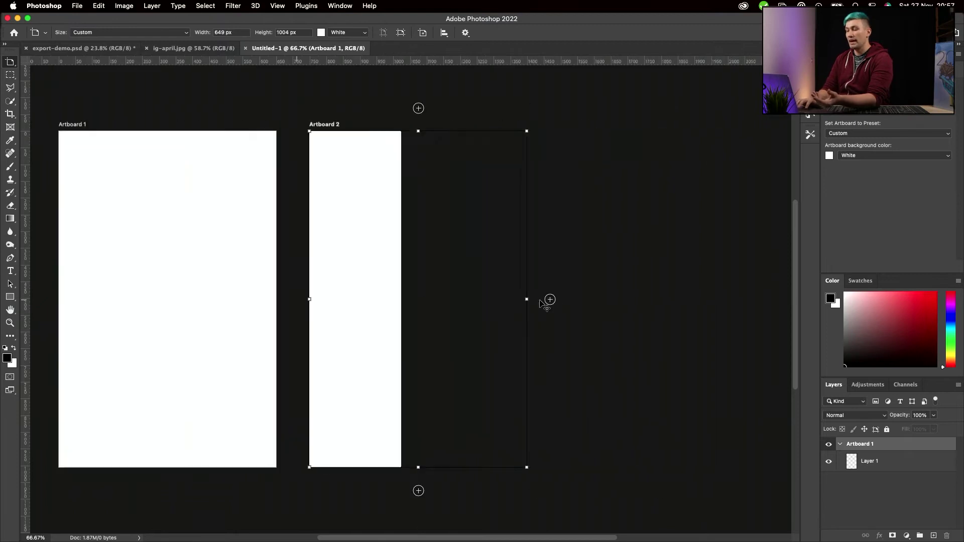
click(543, 300)
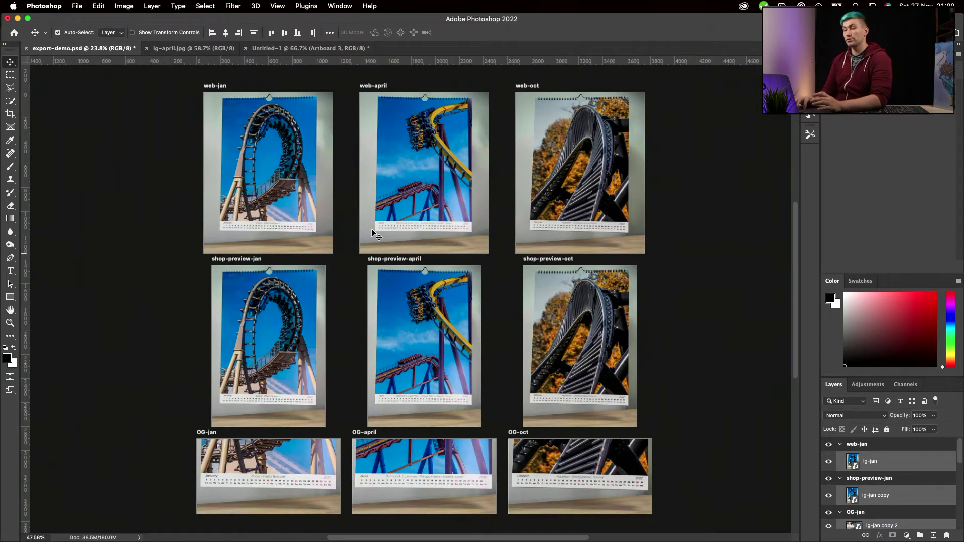
click(78, 6)
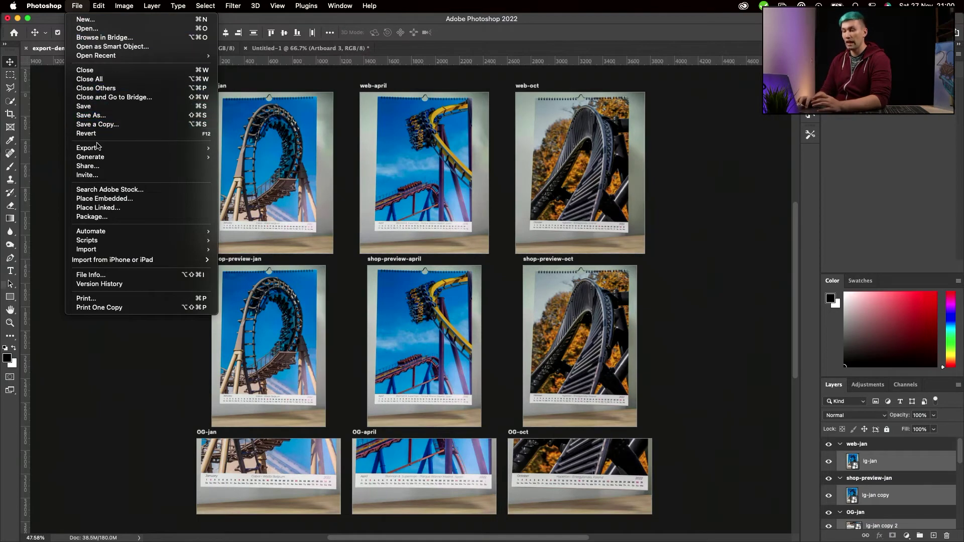
mouse_move(99, 147)
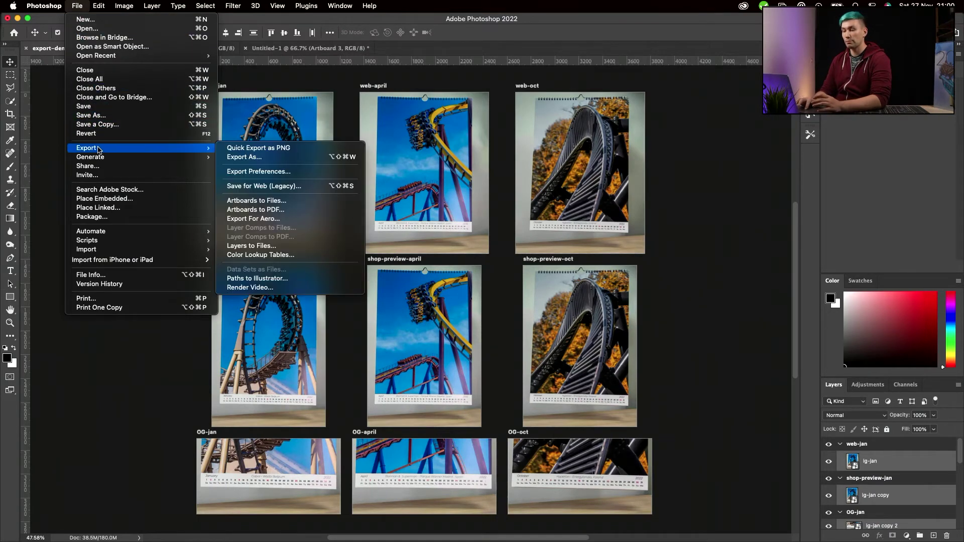
click(251, 157)
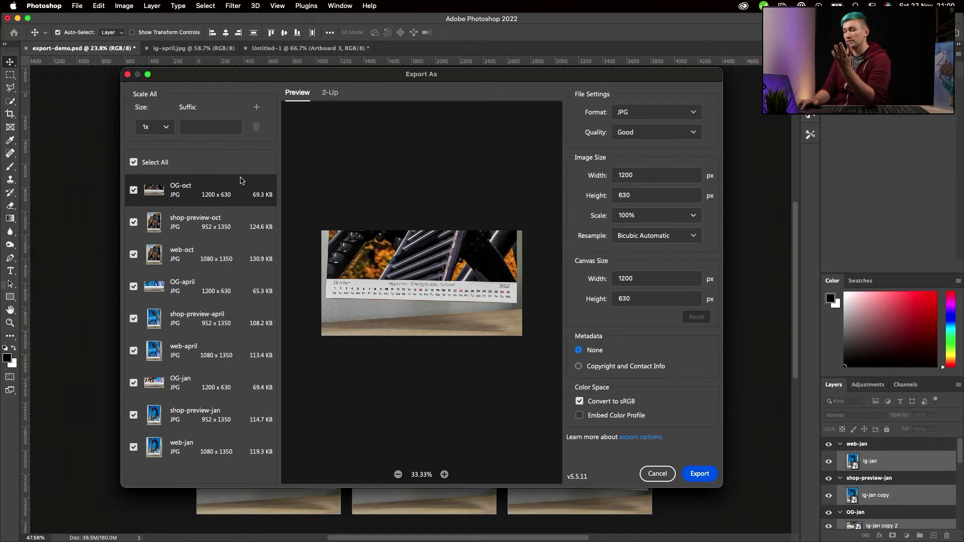
click(197, 224)
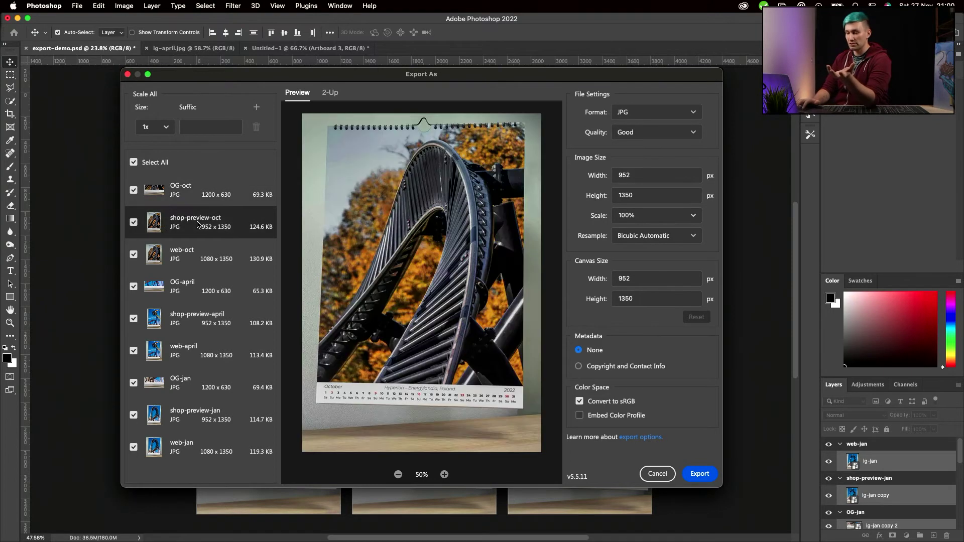
click(189, 262)
click(177, 327)
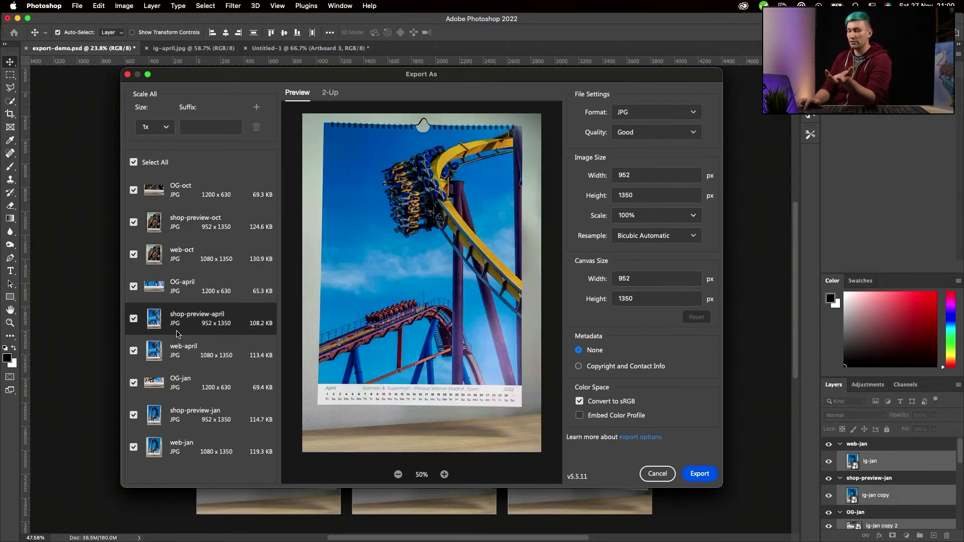
click(180, 353)
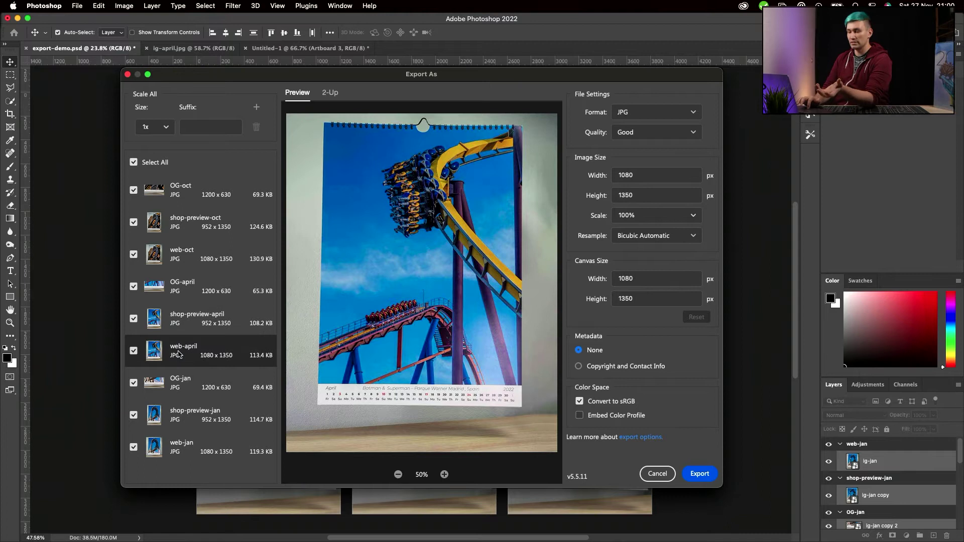
click(185, 234)
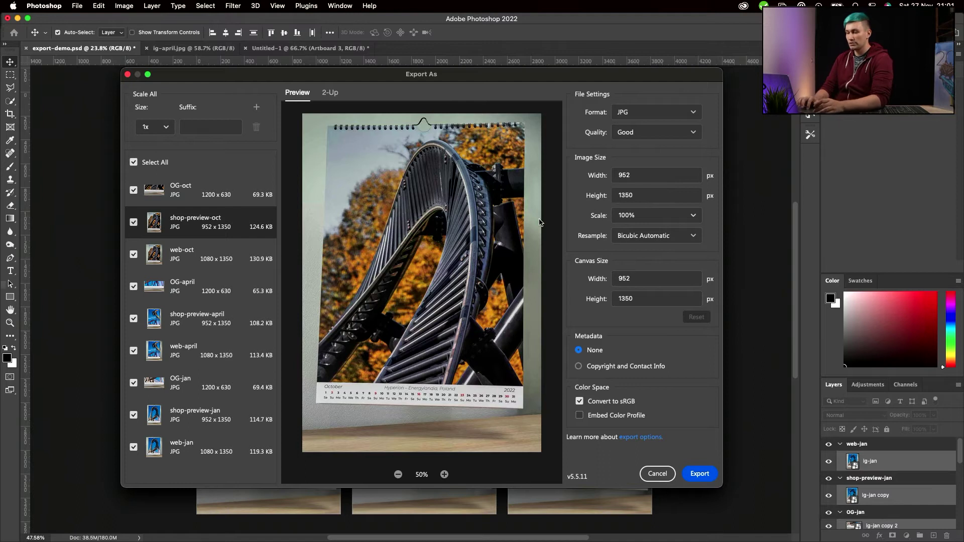
Step: Select all nine artboards and set their export to JPG format at Fair quality
click(207, 190)
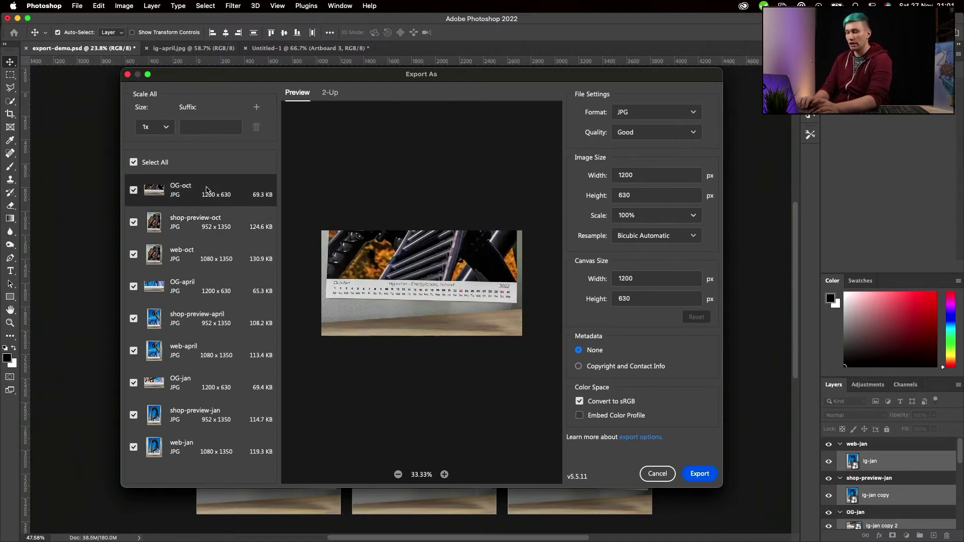
shift+click(193, 456)
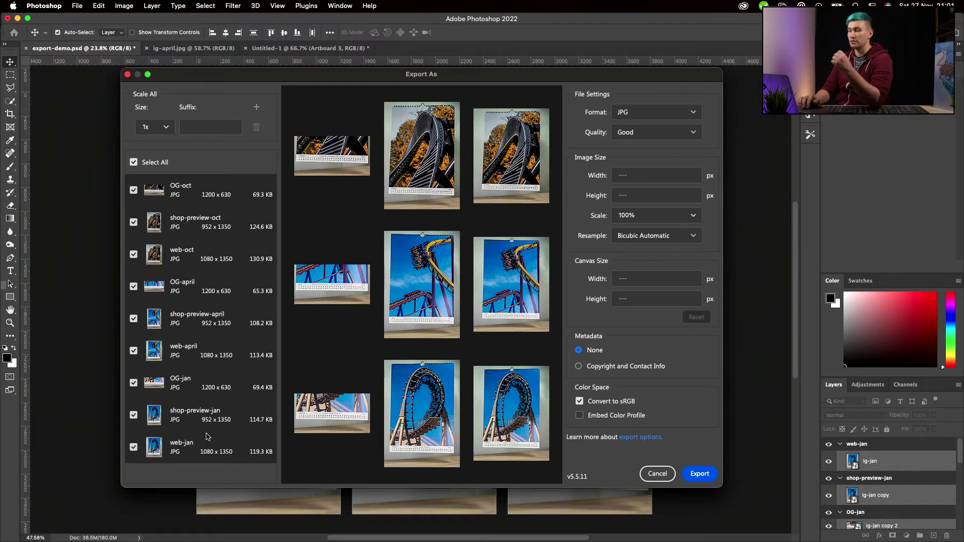
click(637, 114)
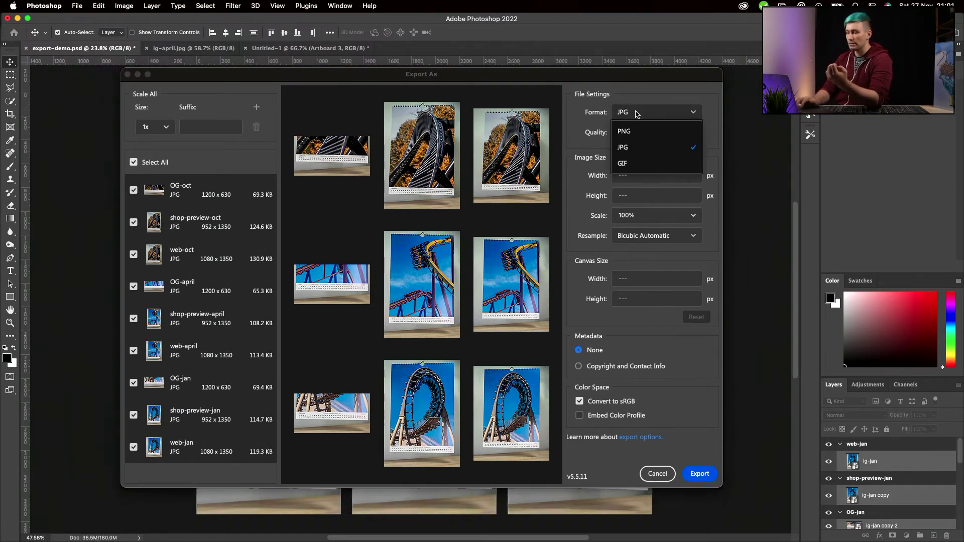
click(634, 148)
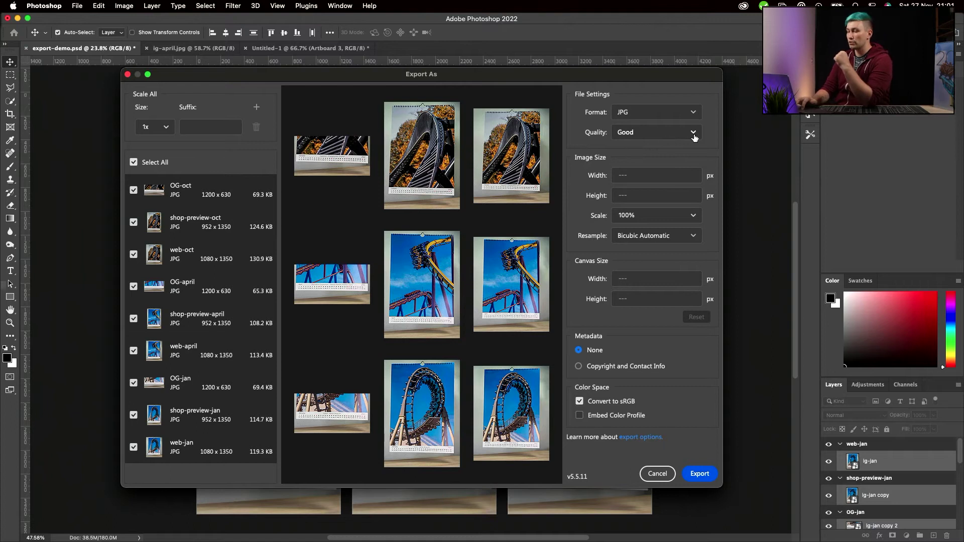
click(694, 134)
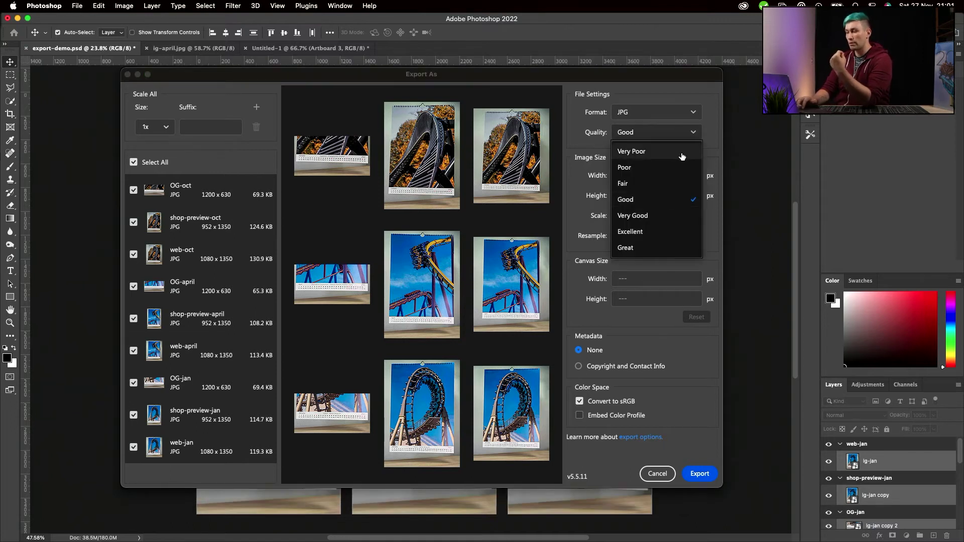
click(658, 189)
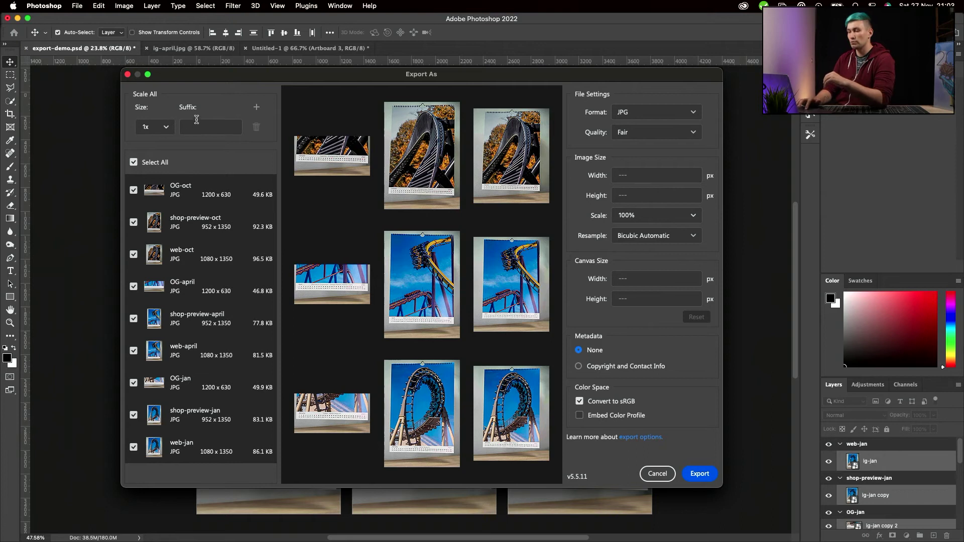
click(257, 108)
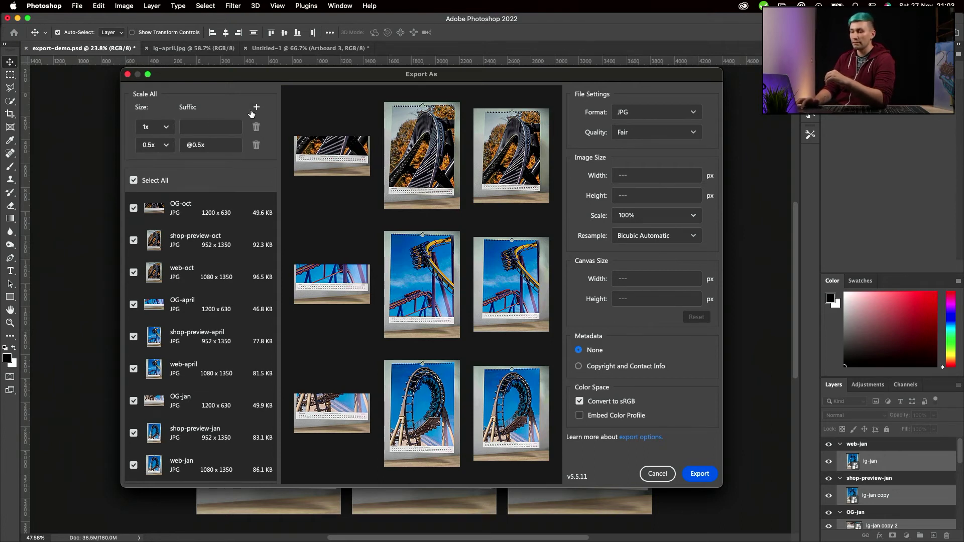
click(166, 149)
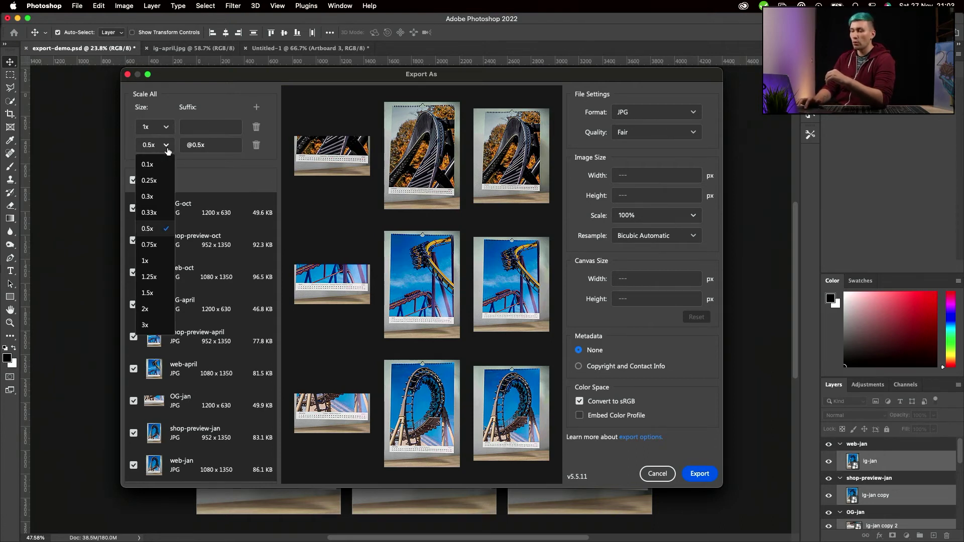
click(155, 230)
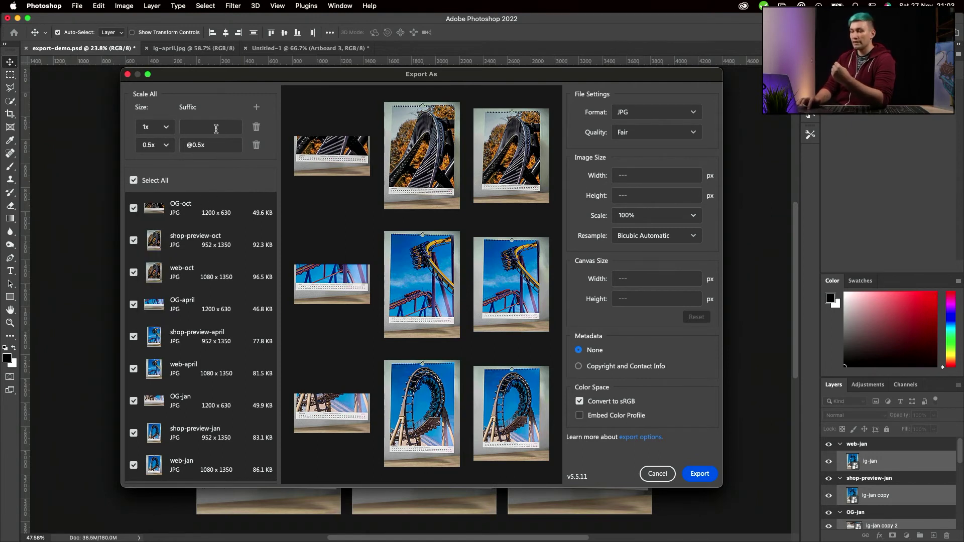
click(257, 106)
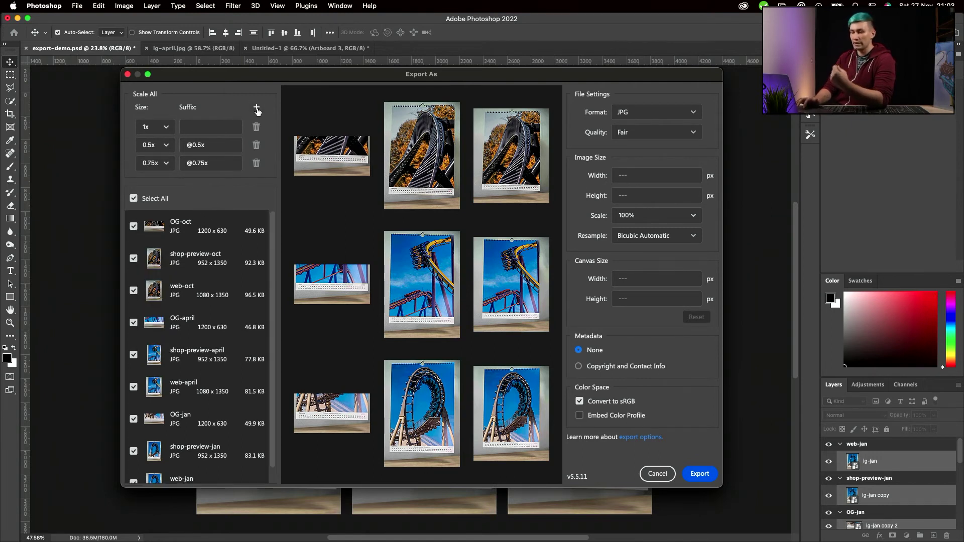
click(160, 164)
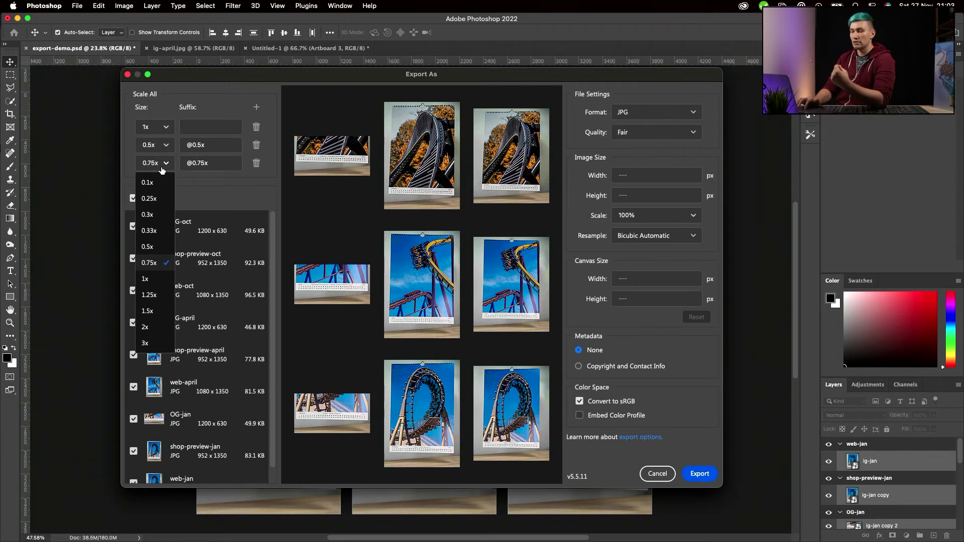
click(153, 327)
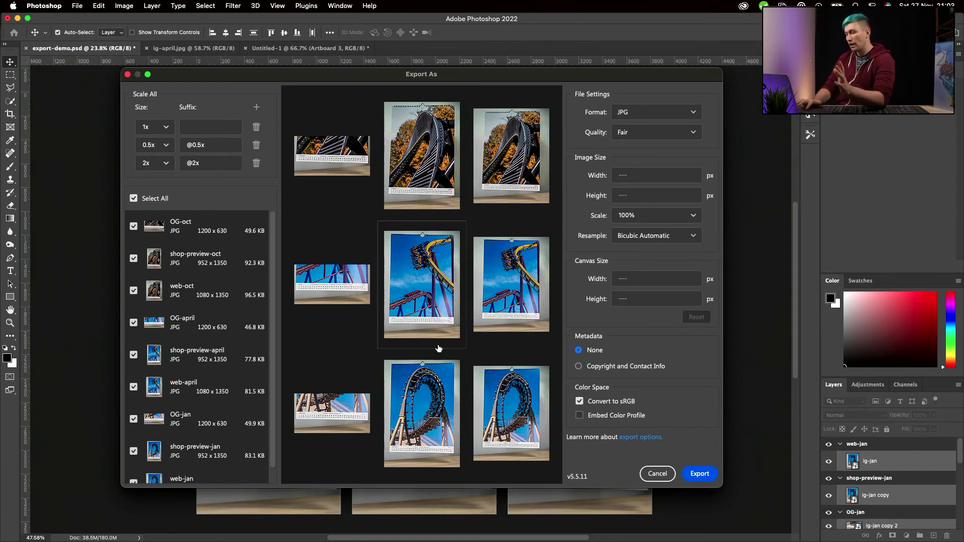
Step: Export all artboards into the photo folder and view the 27 JPGs in Finder
click(688, 473)
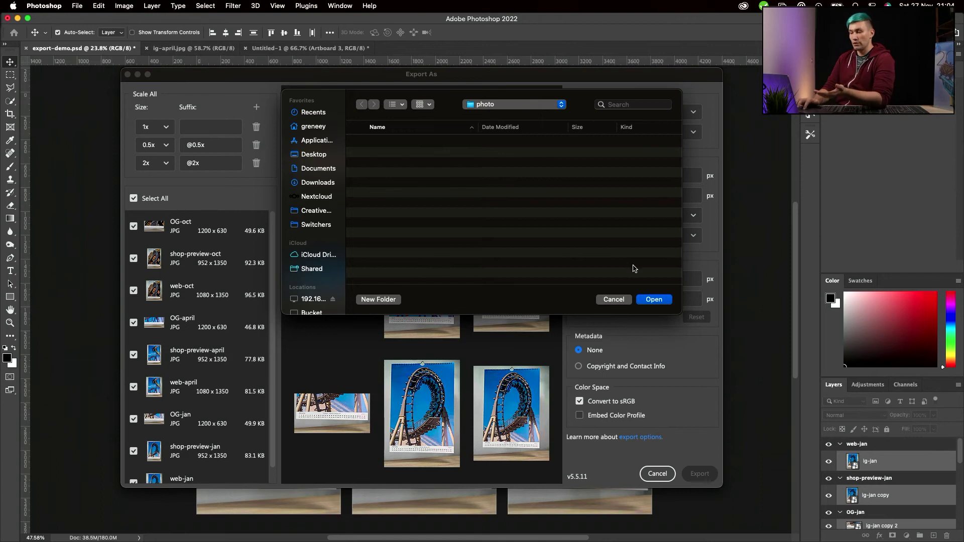
click(657, 303)
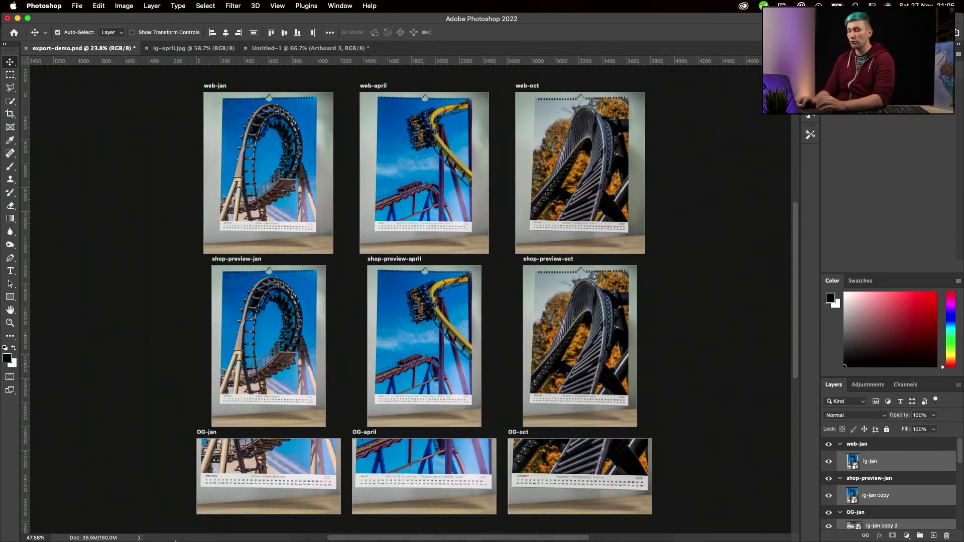
mouse_move(334, 525)
click(308, 518)
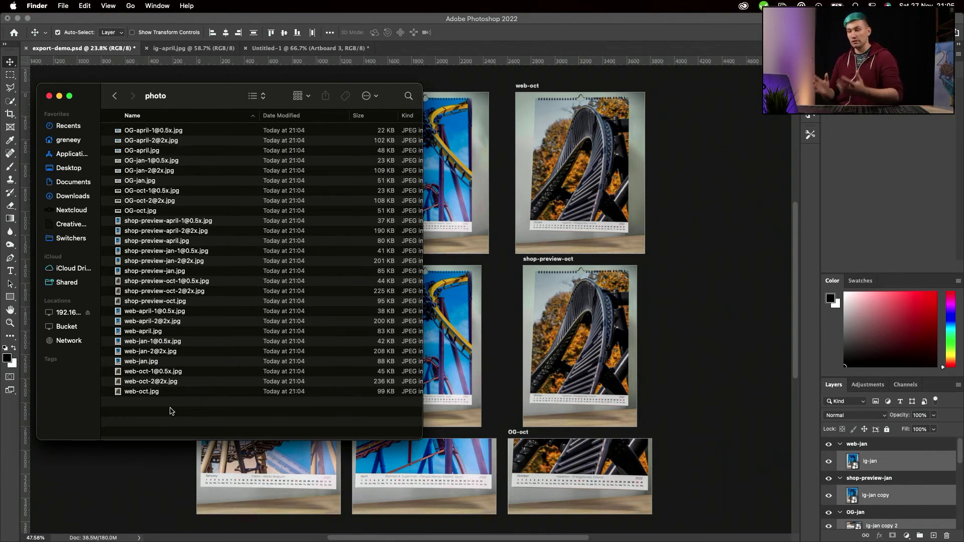
click(159, 230)
click(175, 428)
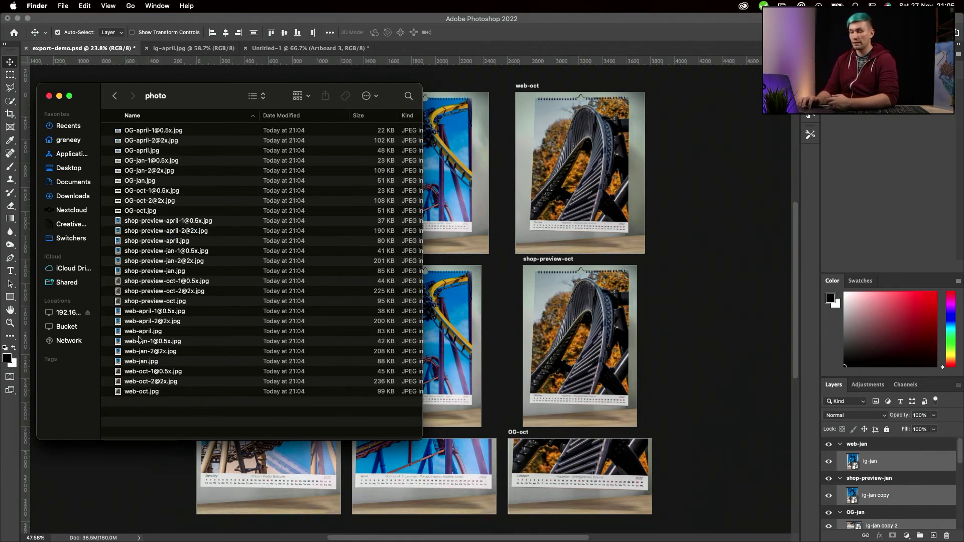
click(168, 225)
key(space)
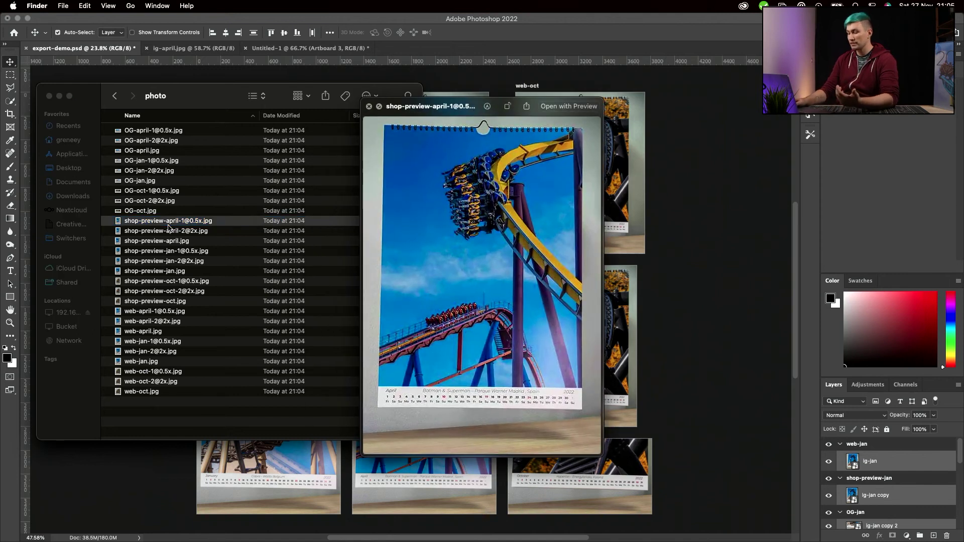
key(Down)
key(Down)
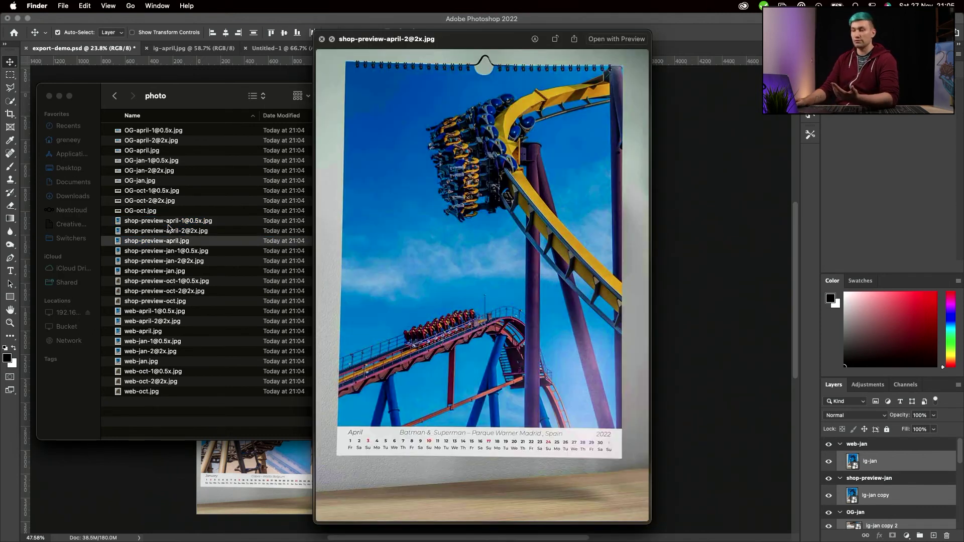
key(Down)
key(Down)
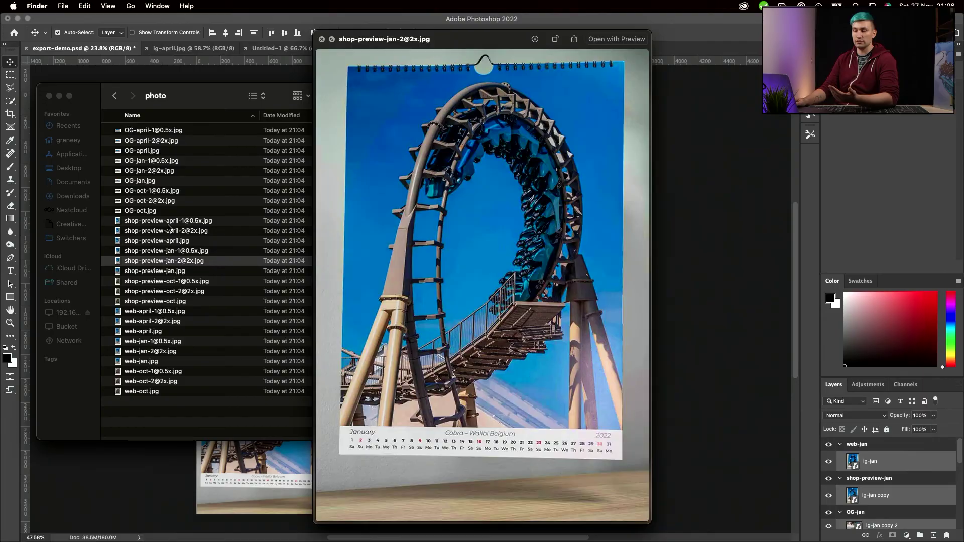